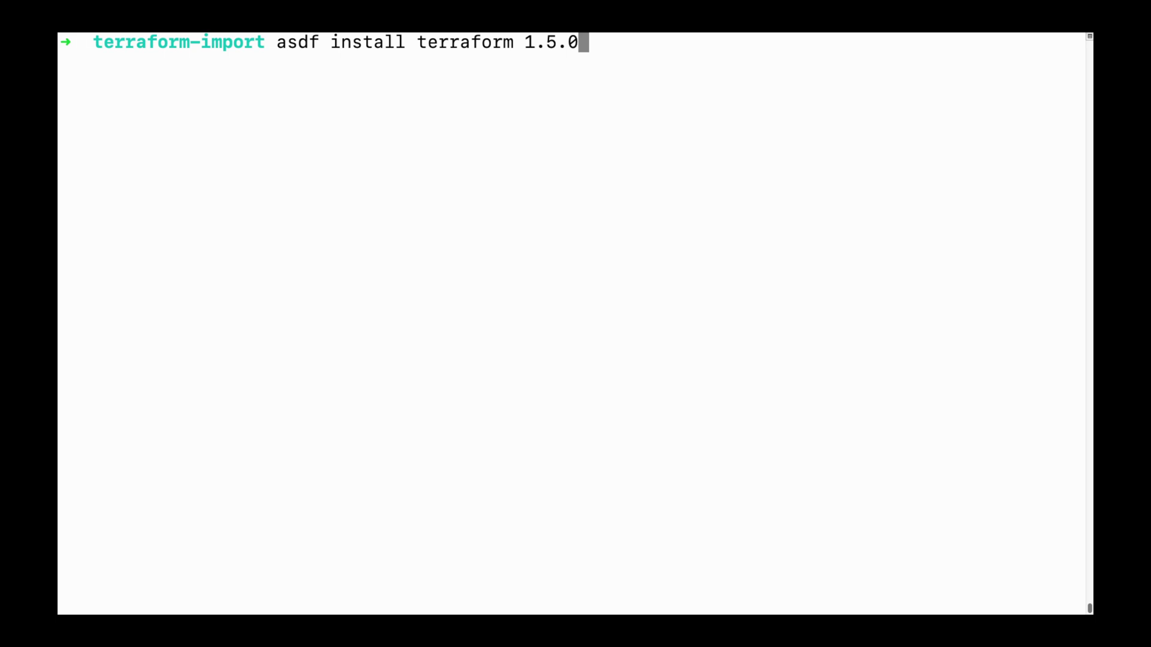
Install Terraform 1.5.0 via asdf, pin it locally, and check the active version
key(Return)
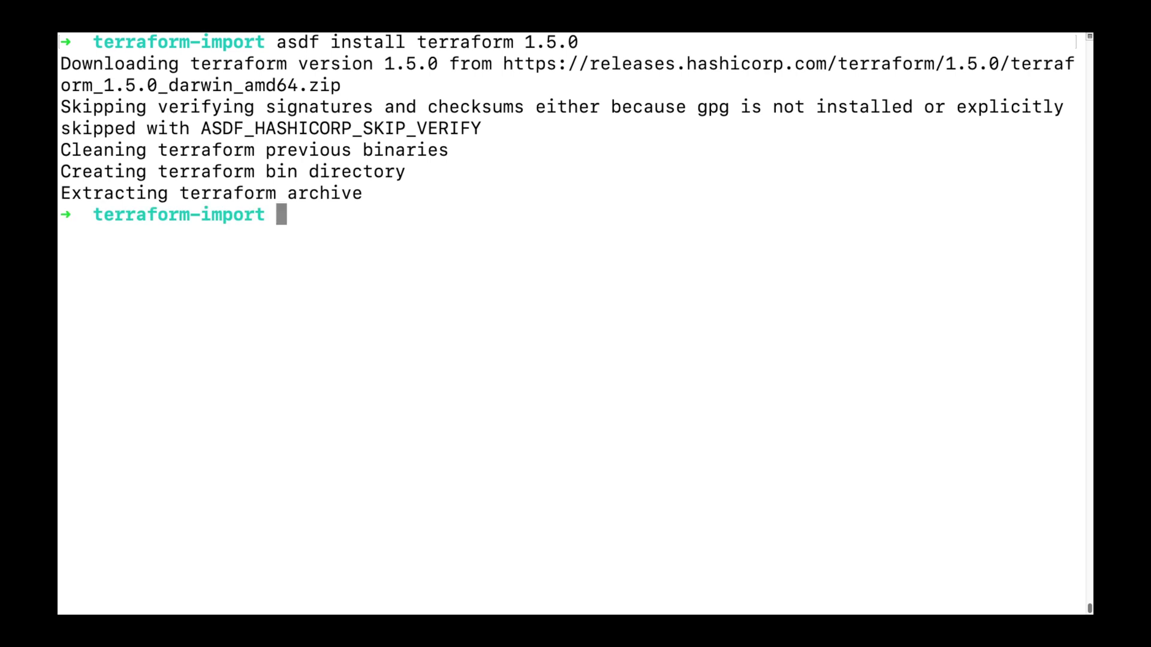
text(asdf local )
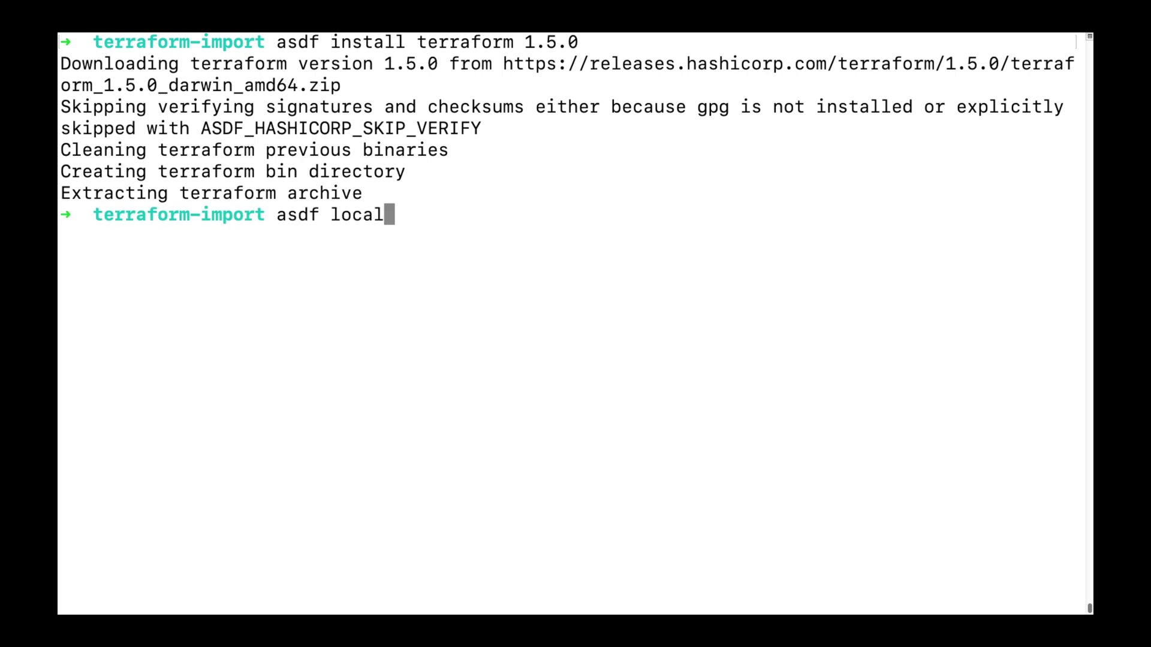
text(terraform 1)
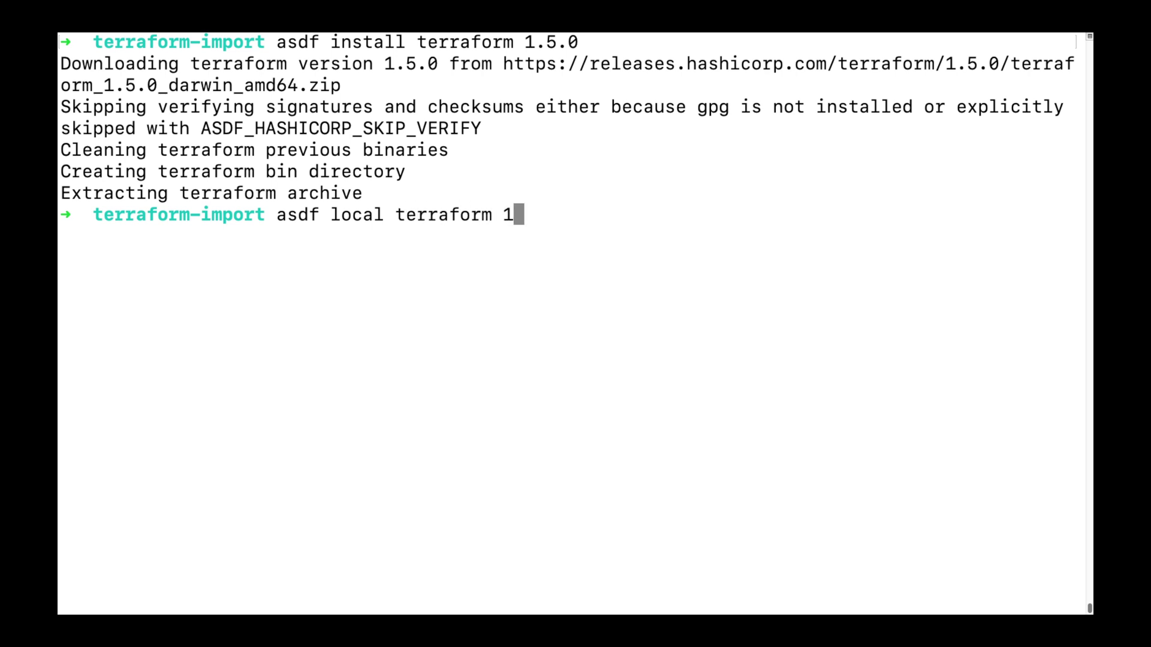
text(.5.0)
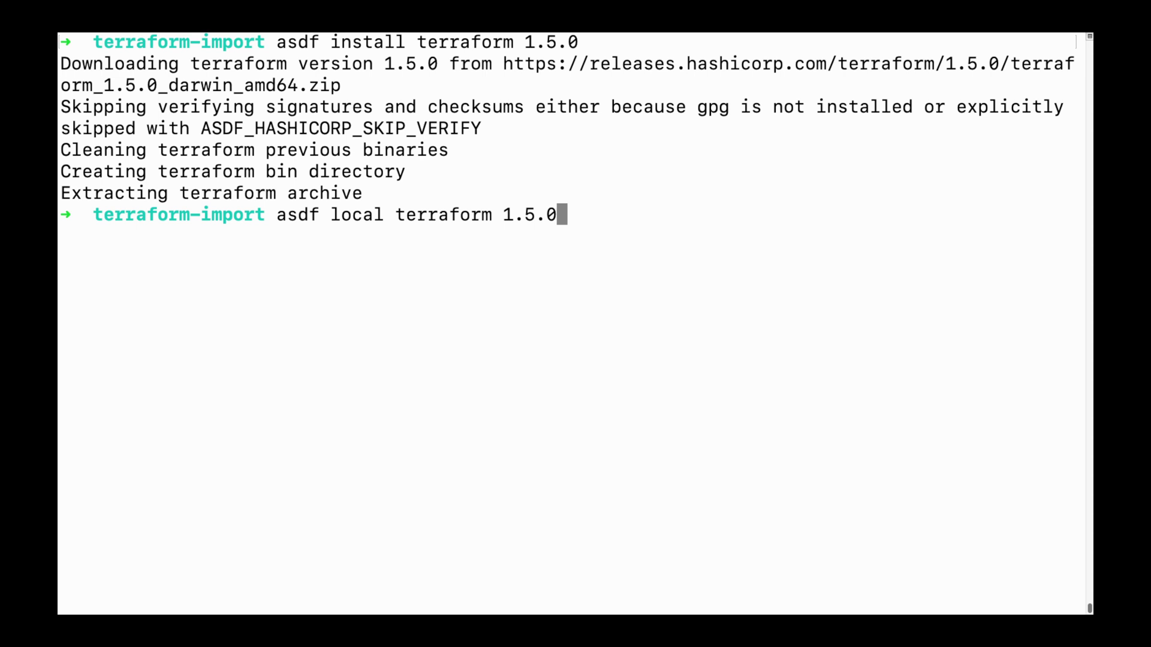
key(Return)
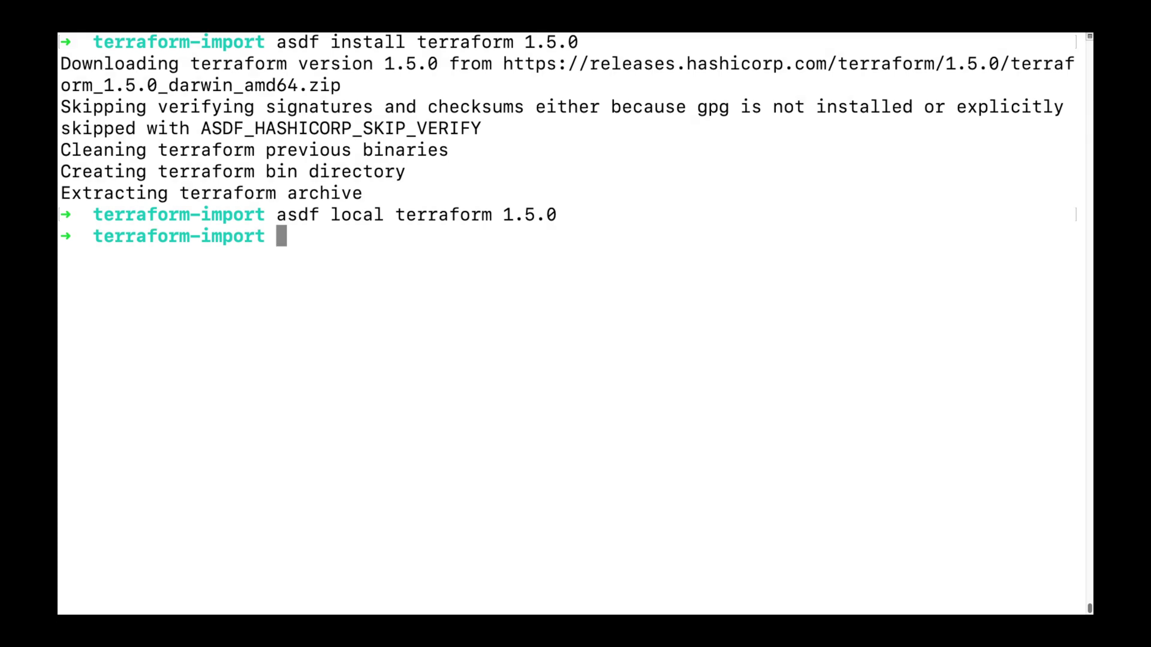
text(terraform -version)
key(Return)
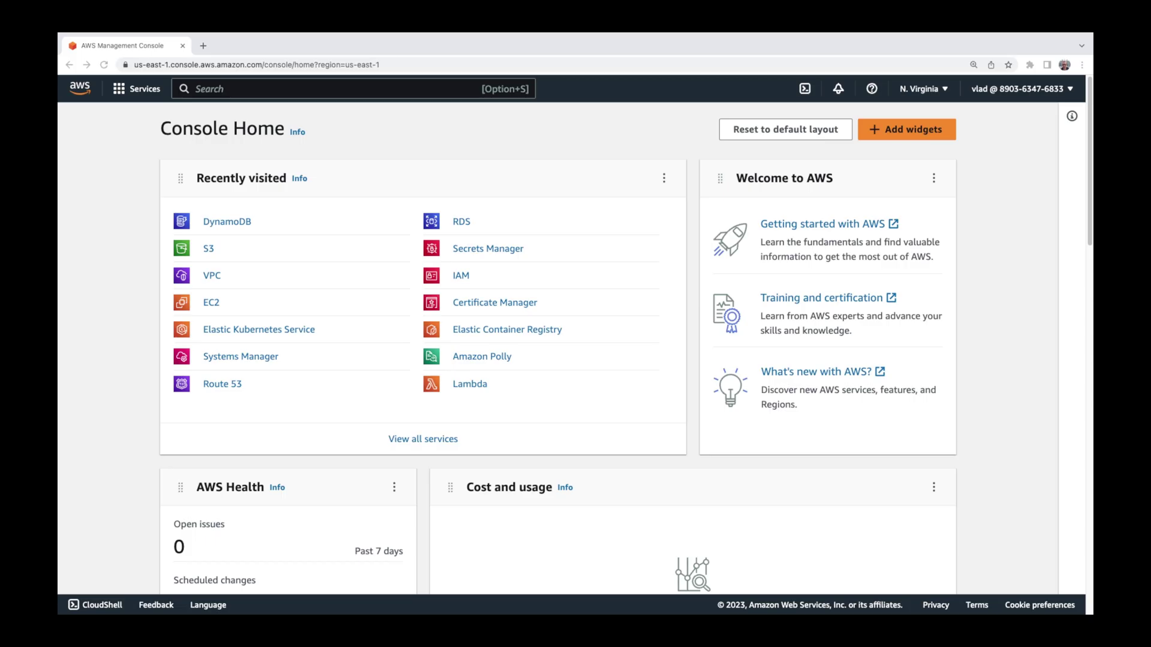
Configure a new DynamoDB table named 'example' with partition key 'Id'
click(239, 223)
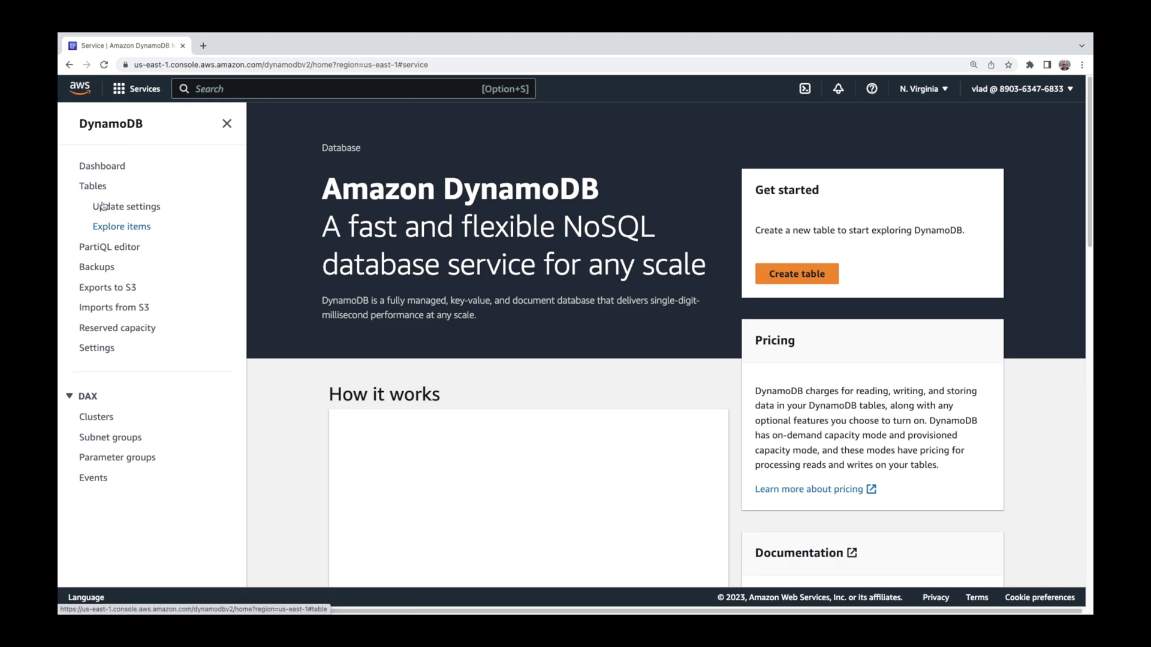
click(95, 187)
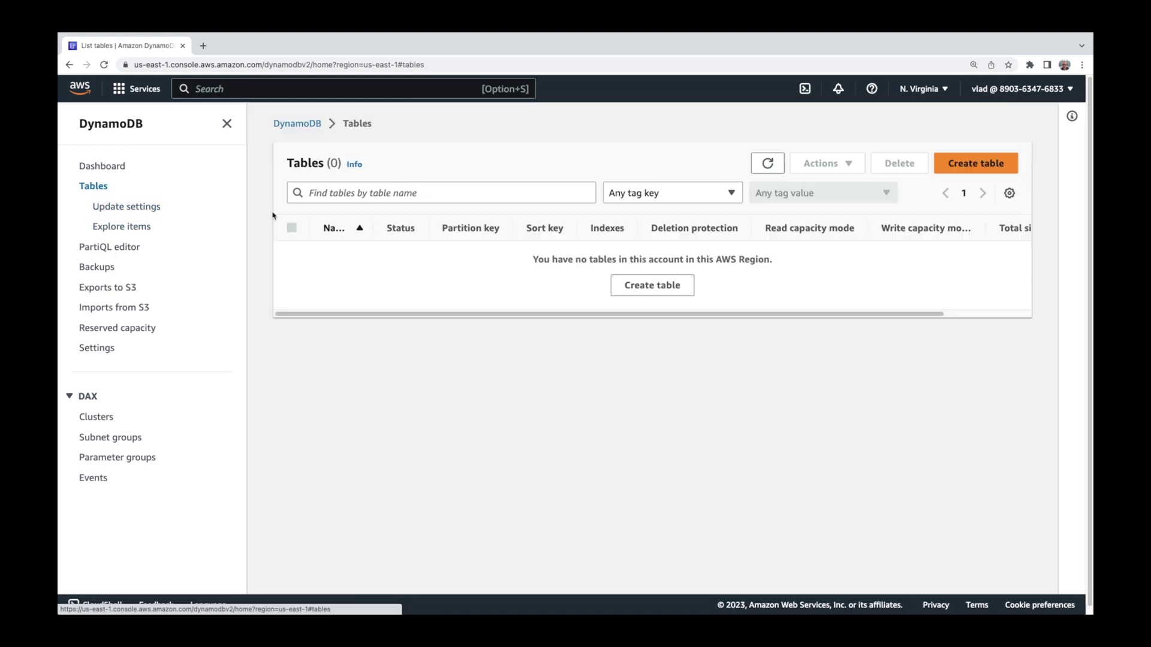
click(644, 289)
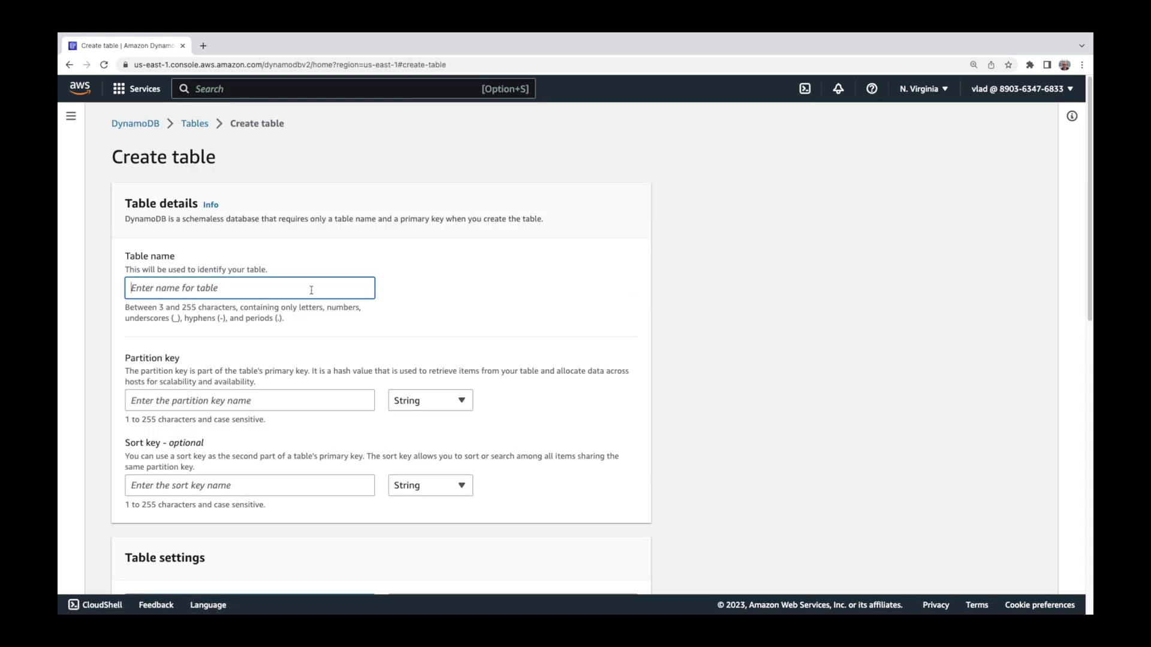
text(example)
click(249, 398)
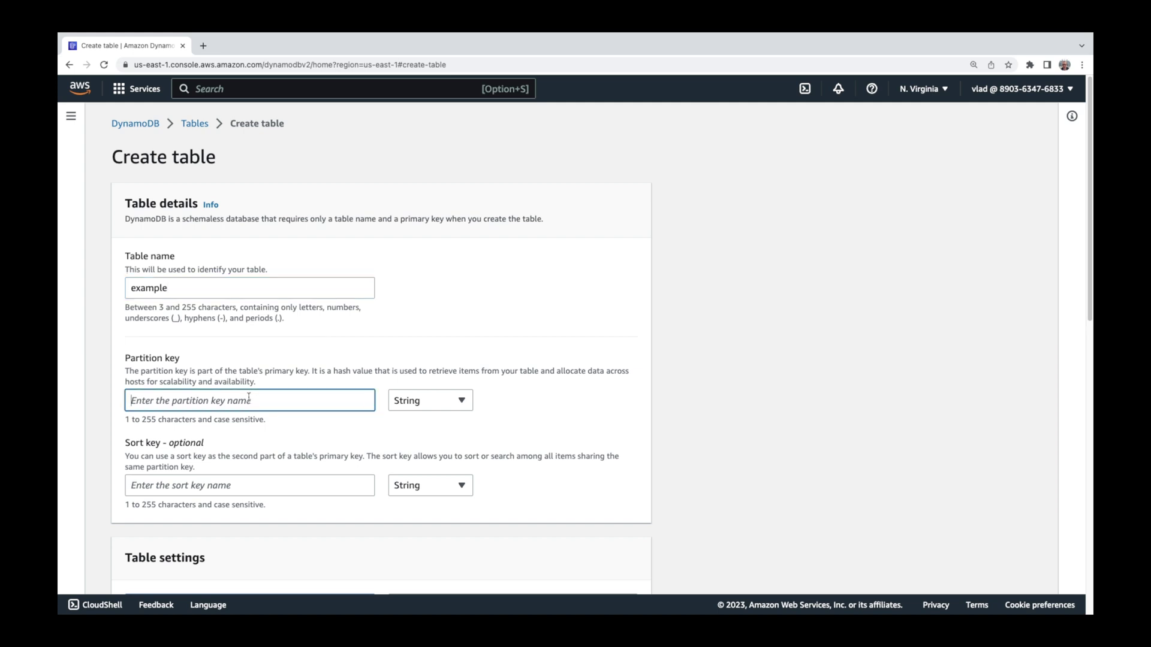
text(Id)
click(638, 386)
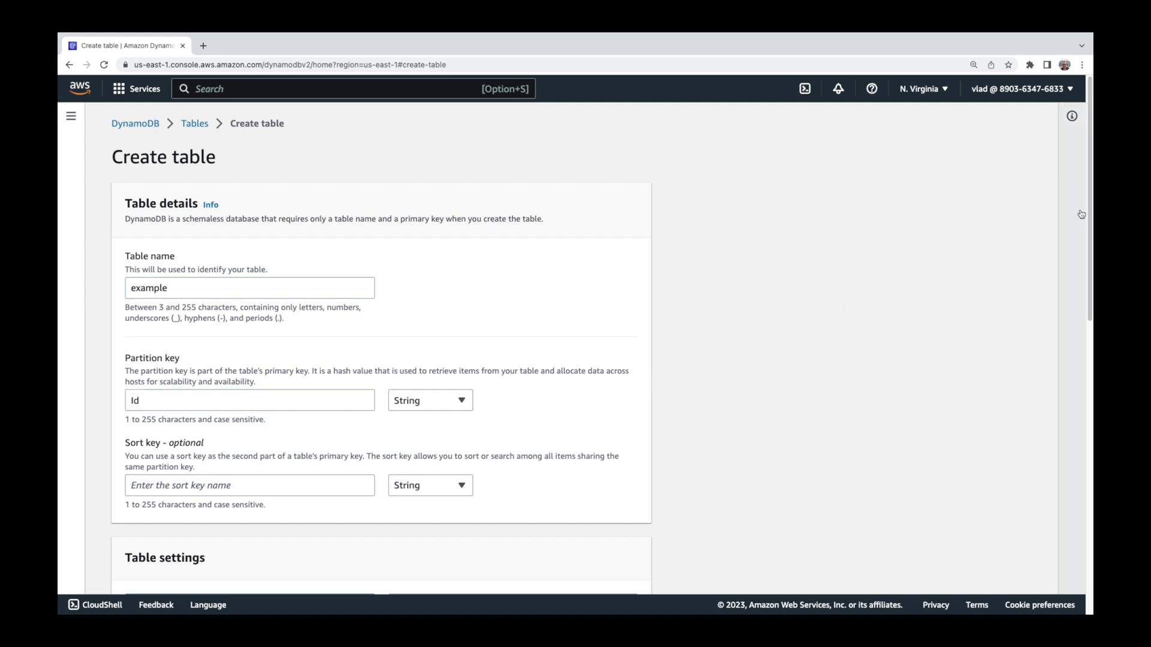
scroll(829, 227, down, 3)
scroll(829, 227, down, 4)
scroll(828, 225, down, 2)
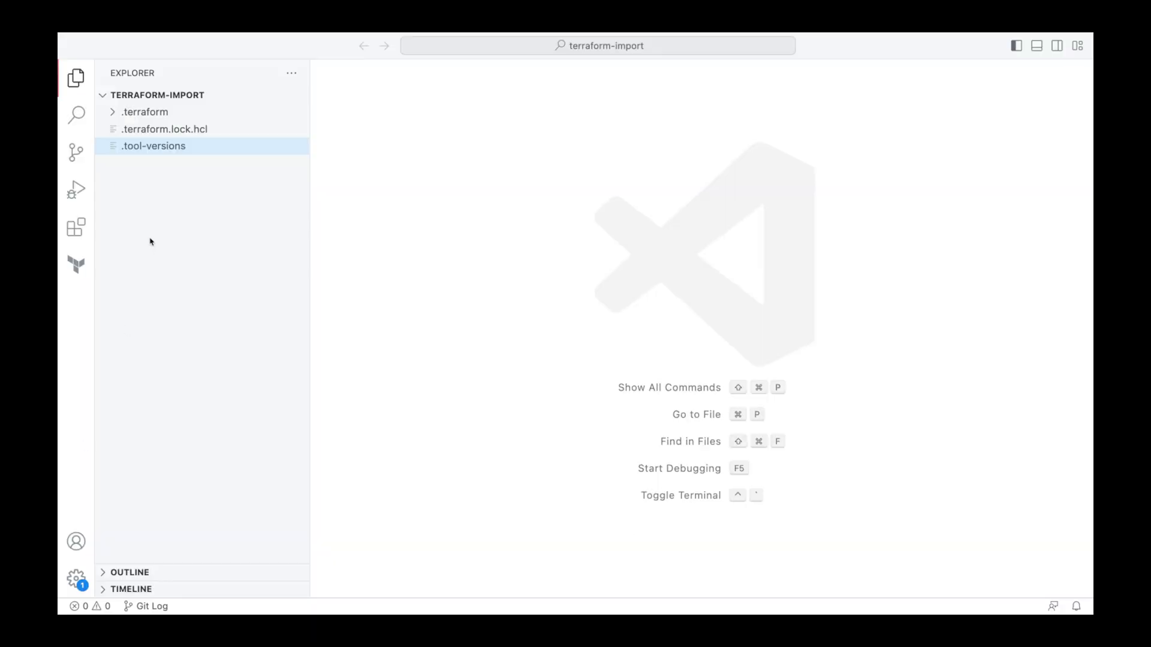
Create import.tf with an import block: id "example", to aws_dynamodb_table.example
click(150, 187)
right_click(152, 186)
click(170, 191)
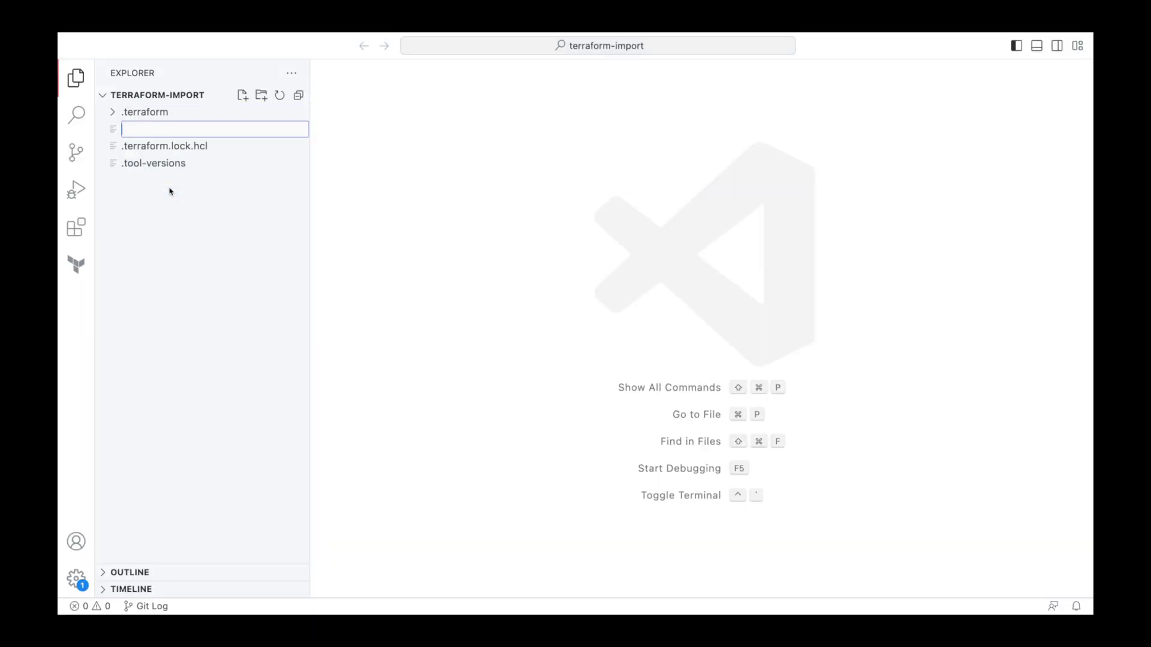
text(import.)
text(tf)
key(Return)
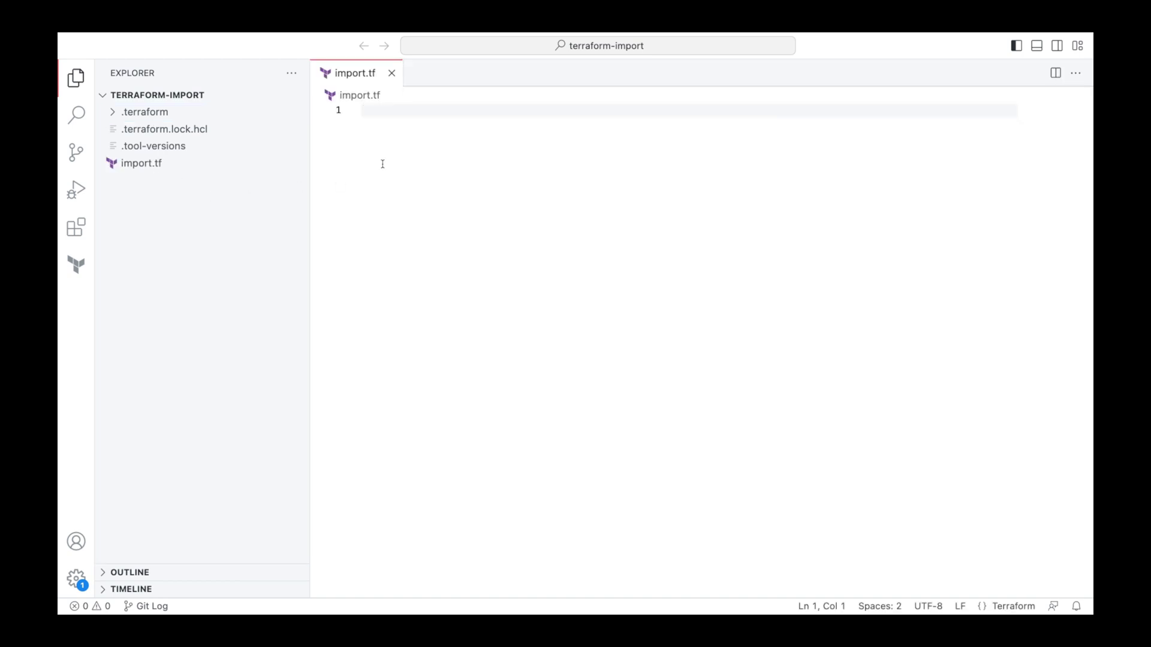
text(import )
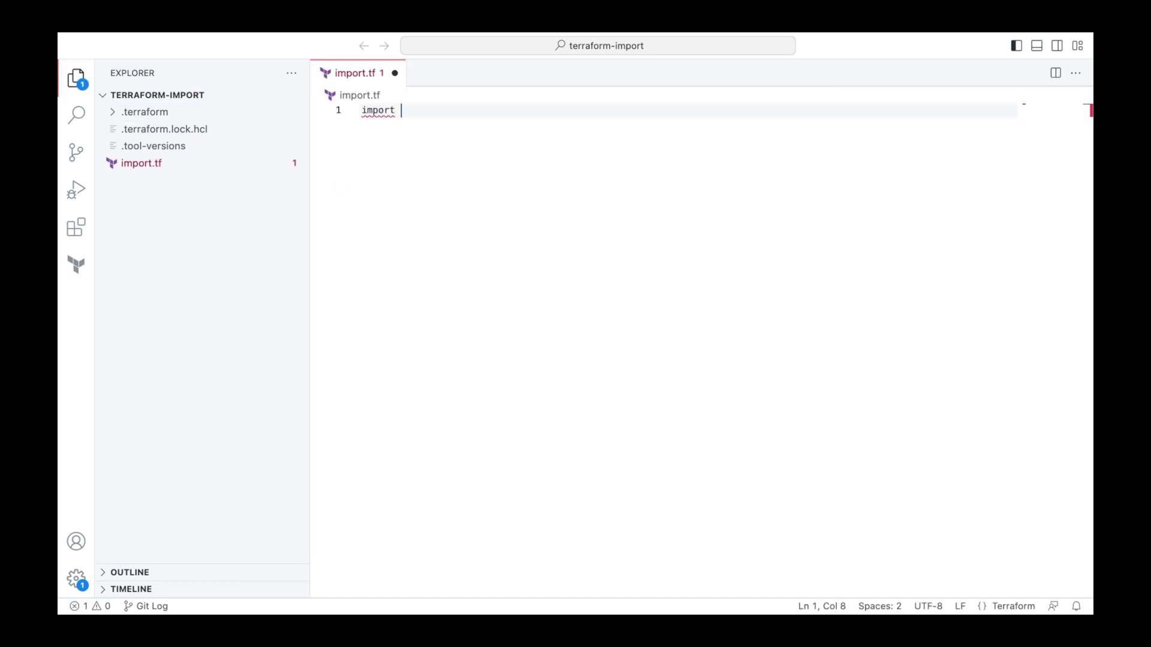
text({)
key(Return)
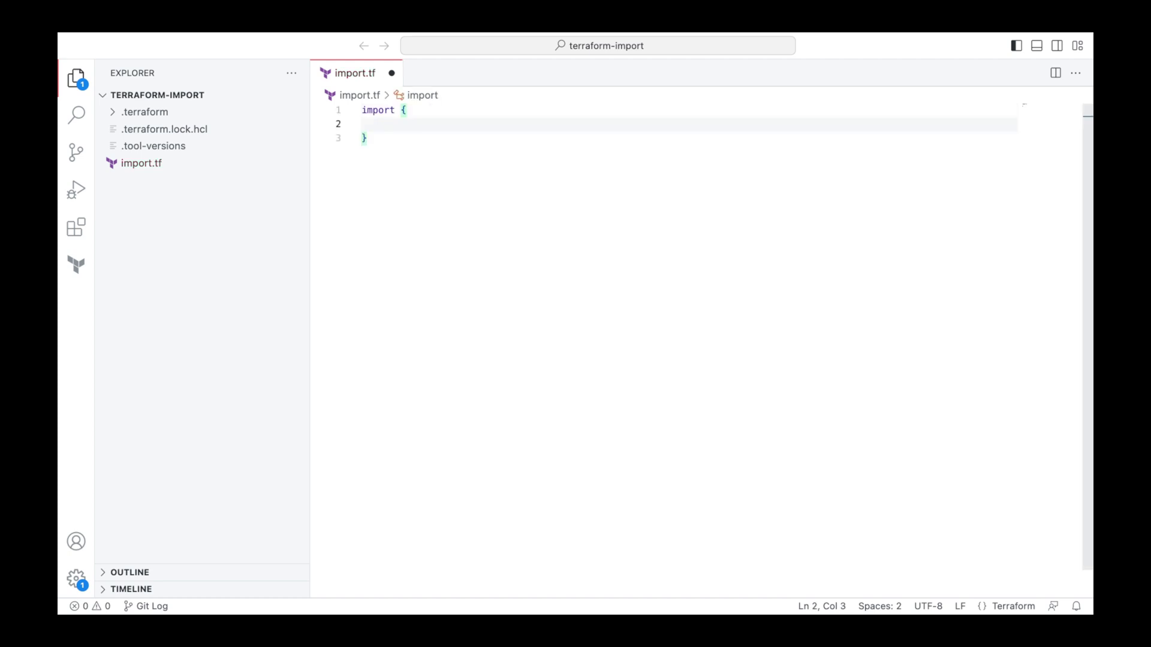
text(id = "example")
key(Return)
key(Return)
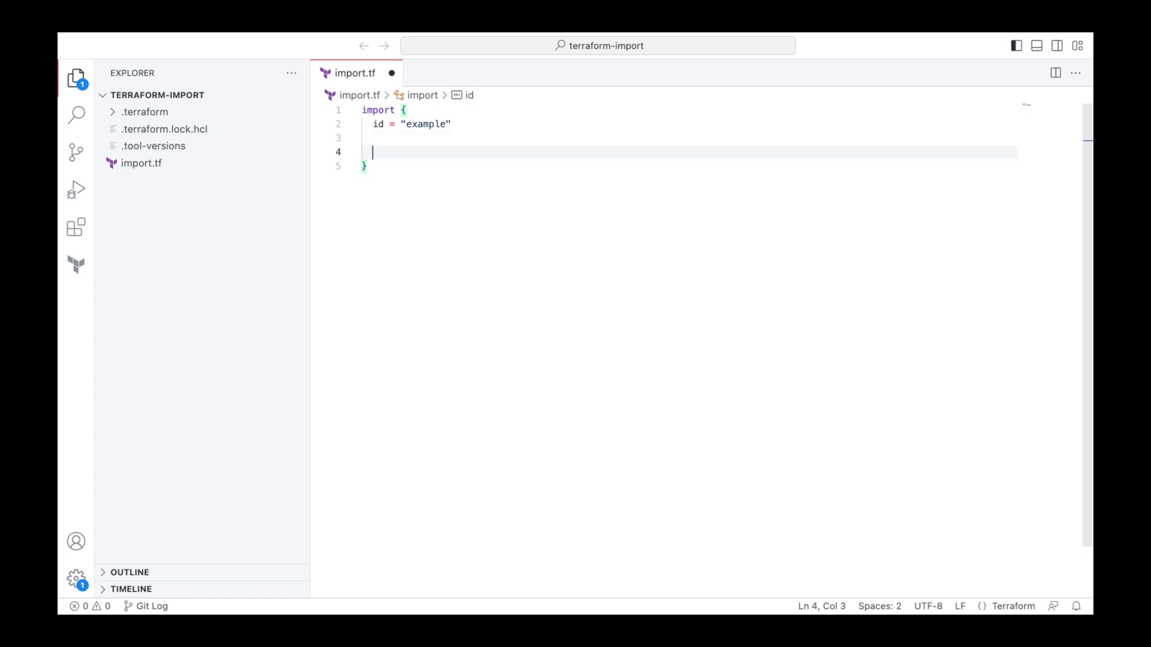
text(to = aws)
text(_dynam)
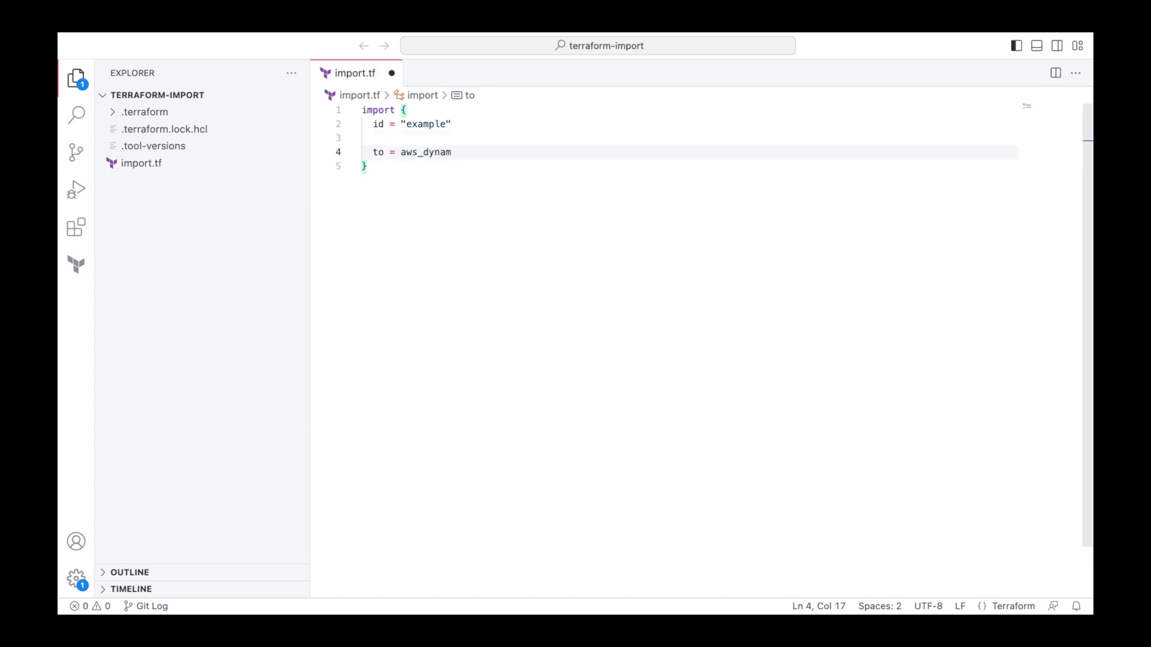
text(odb_table)
text(.exampl)
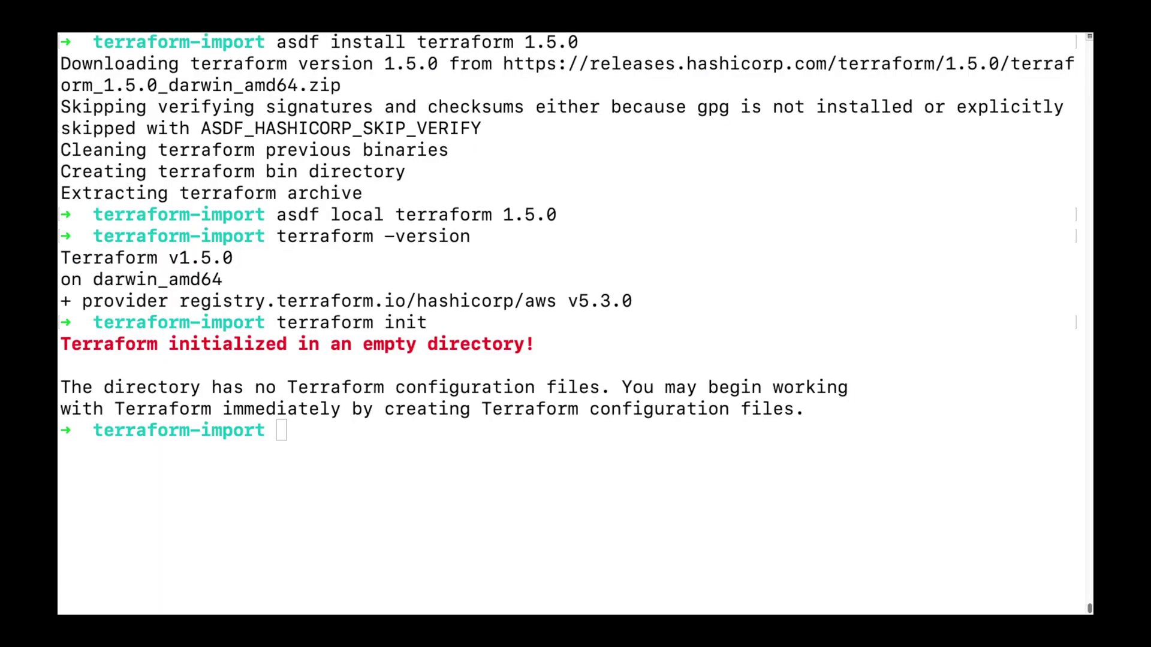
Run terraform plan -generate-config-out=generated.tf for the example table
click(318, 443)
text(terrafor)
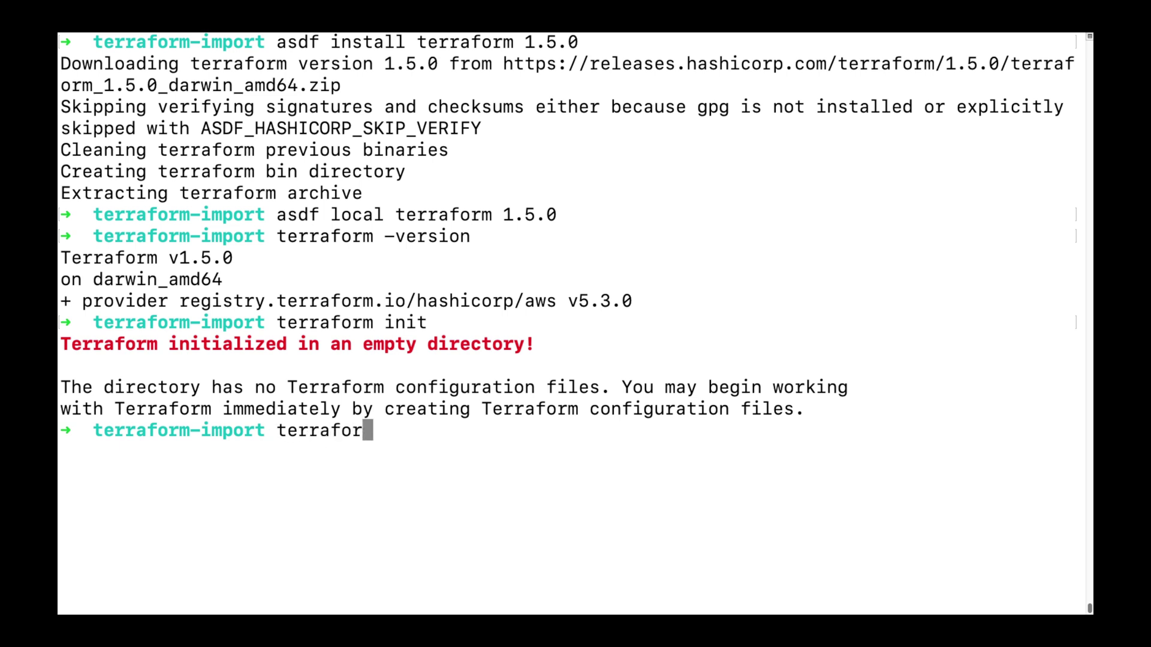
text(m plan)
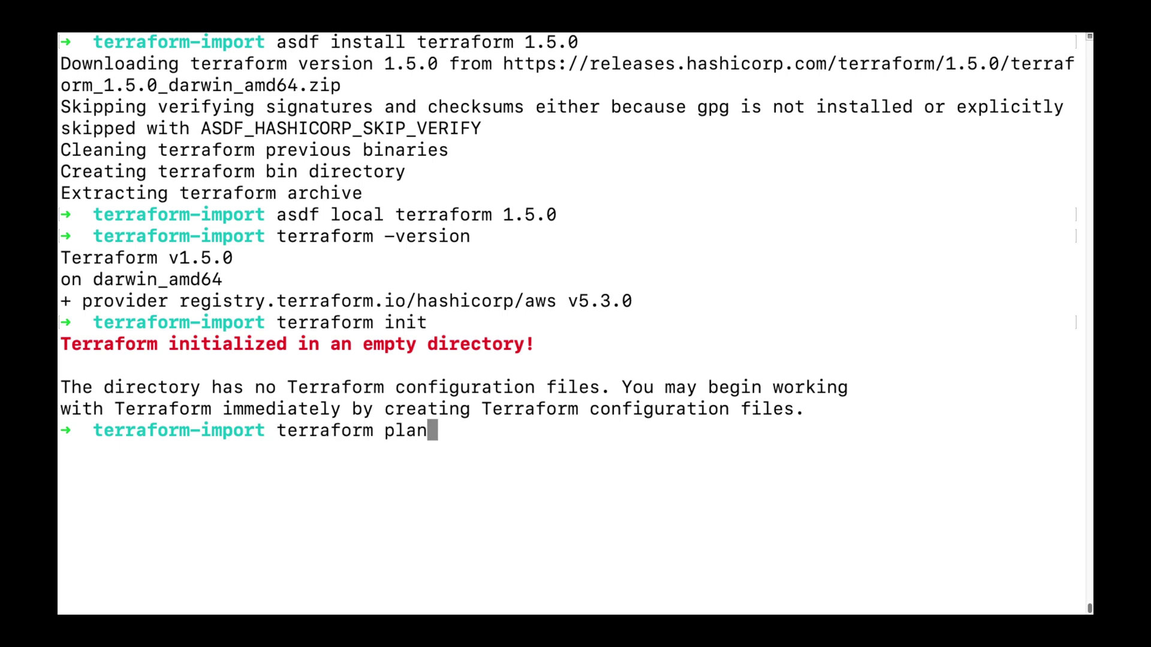
text( -gener)
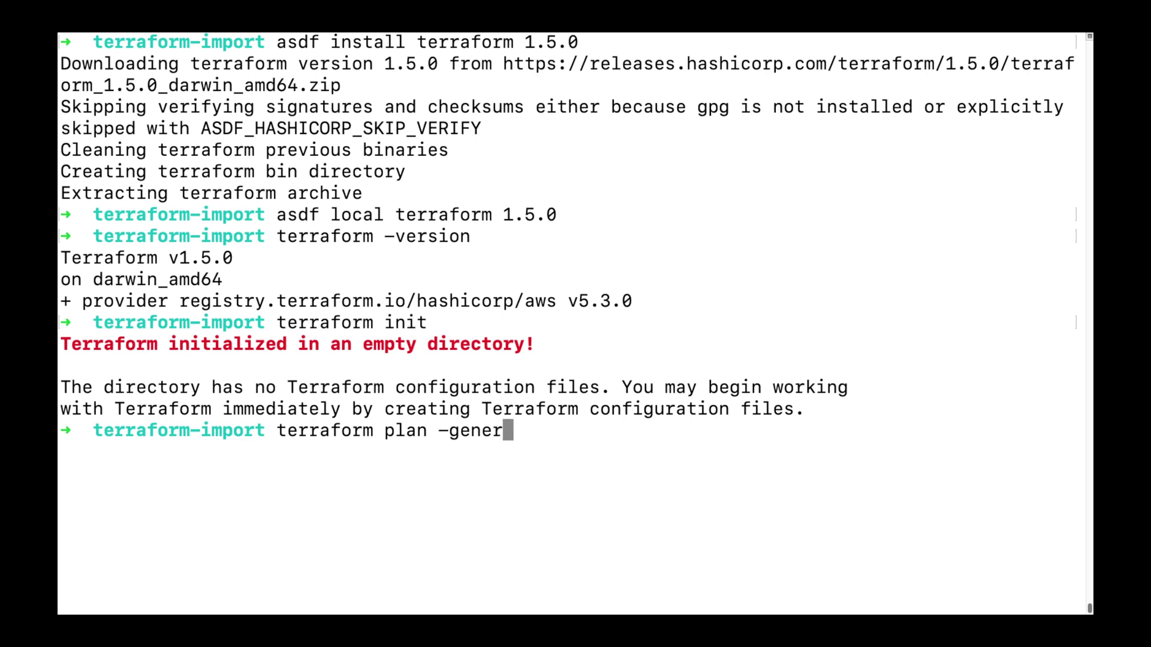
text(ate-conf)
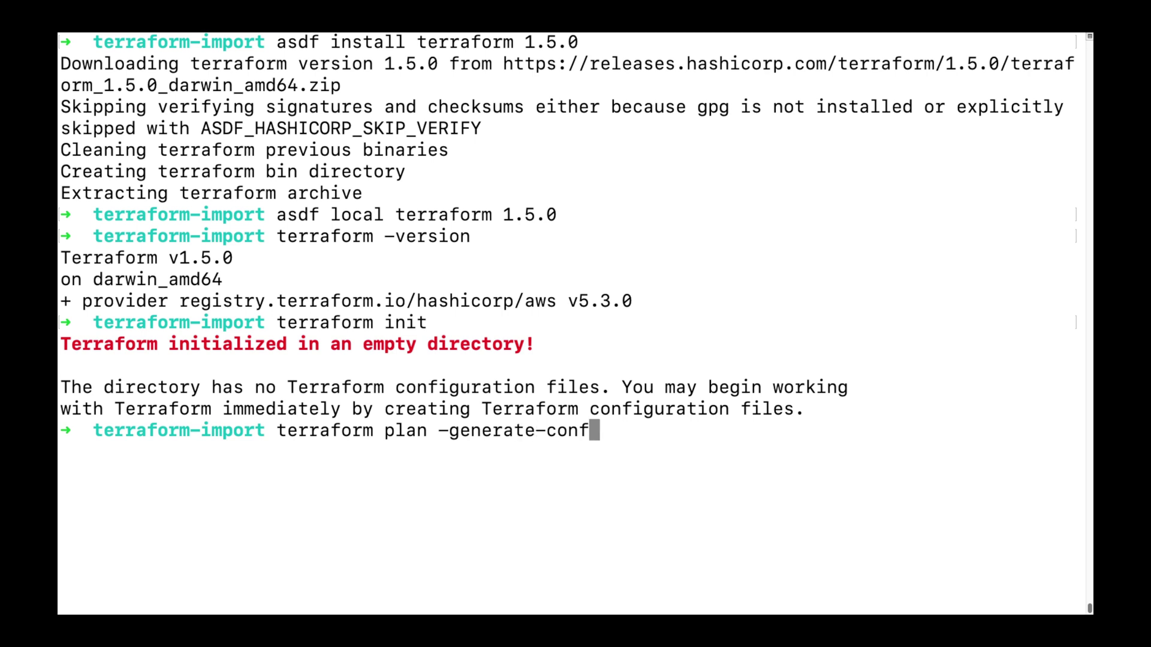
text(ig-)
text(out=)
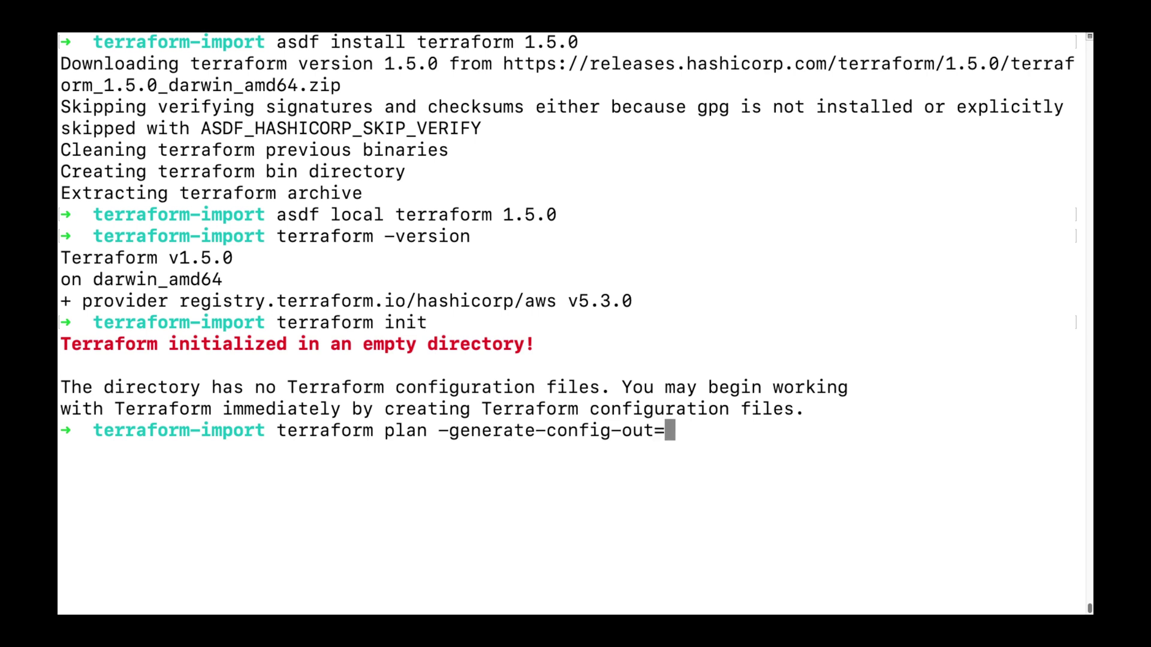
text(generated.)
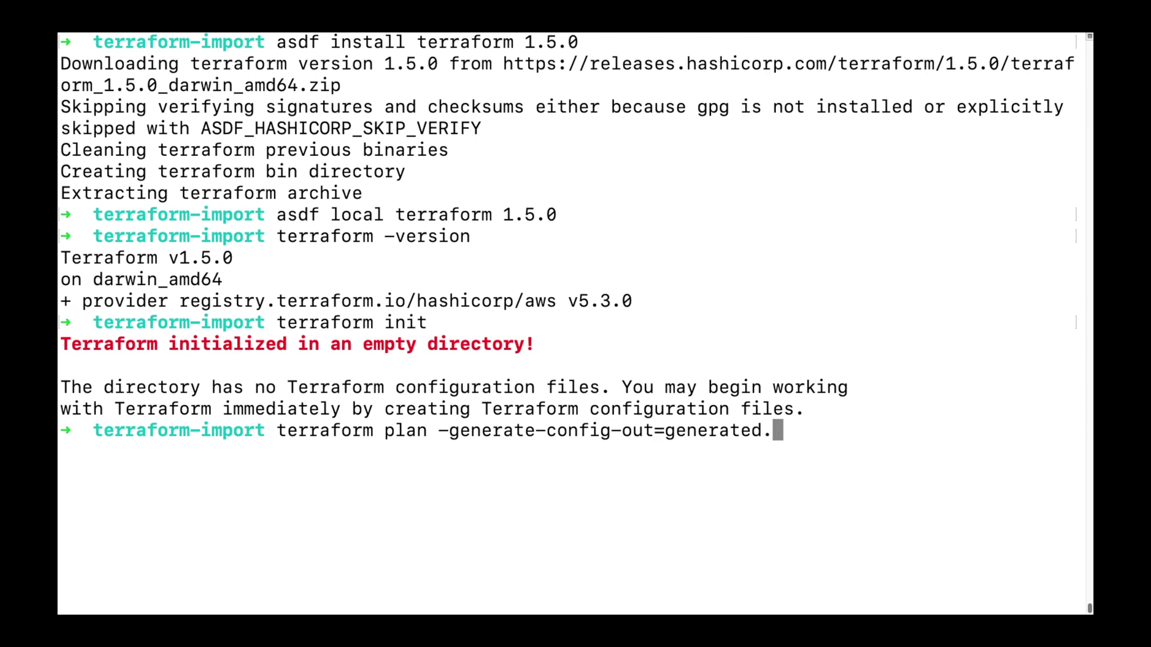
text(tf)
key(Return)
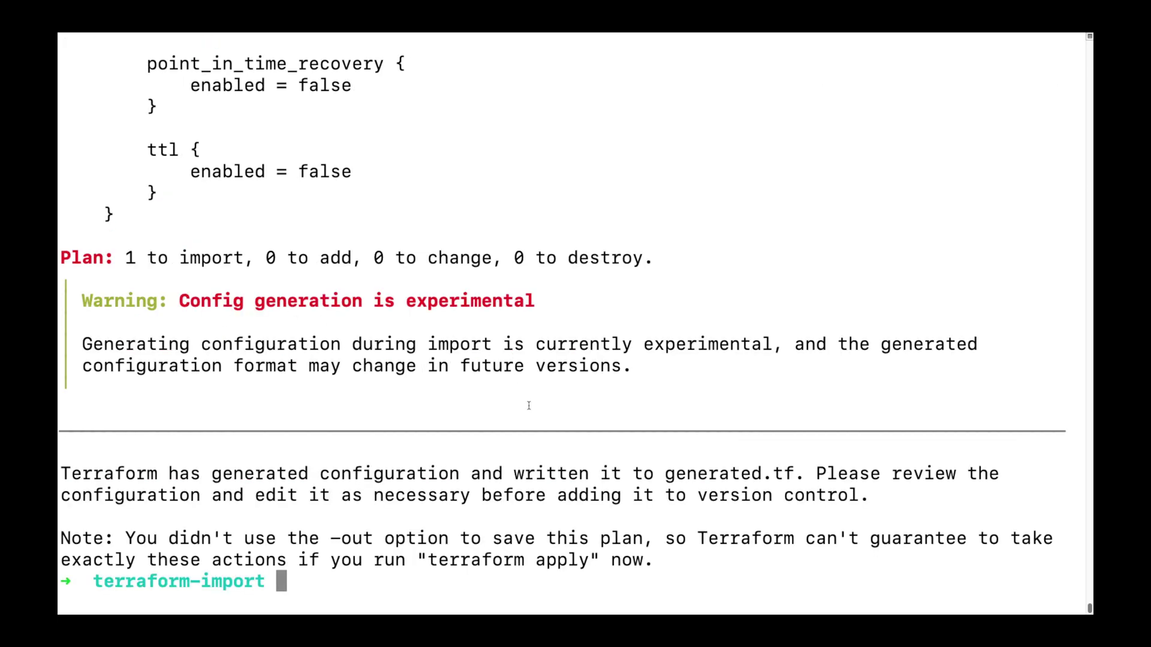
scroll(530, 407, up, 3)
scroll(530, 407, up, 3)
scroll(530, 407, up, 1)
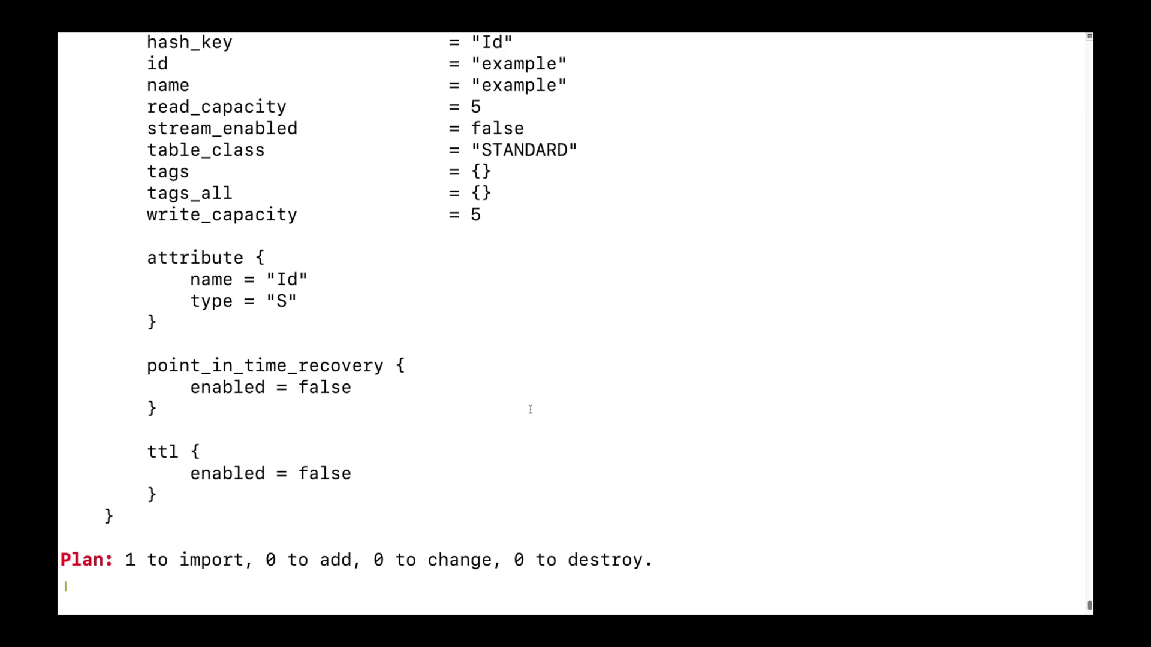
scroll(529, 407, up, 1)
scroll(530, 409, up, 1)
scroll(530, 409, up, 3)
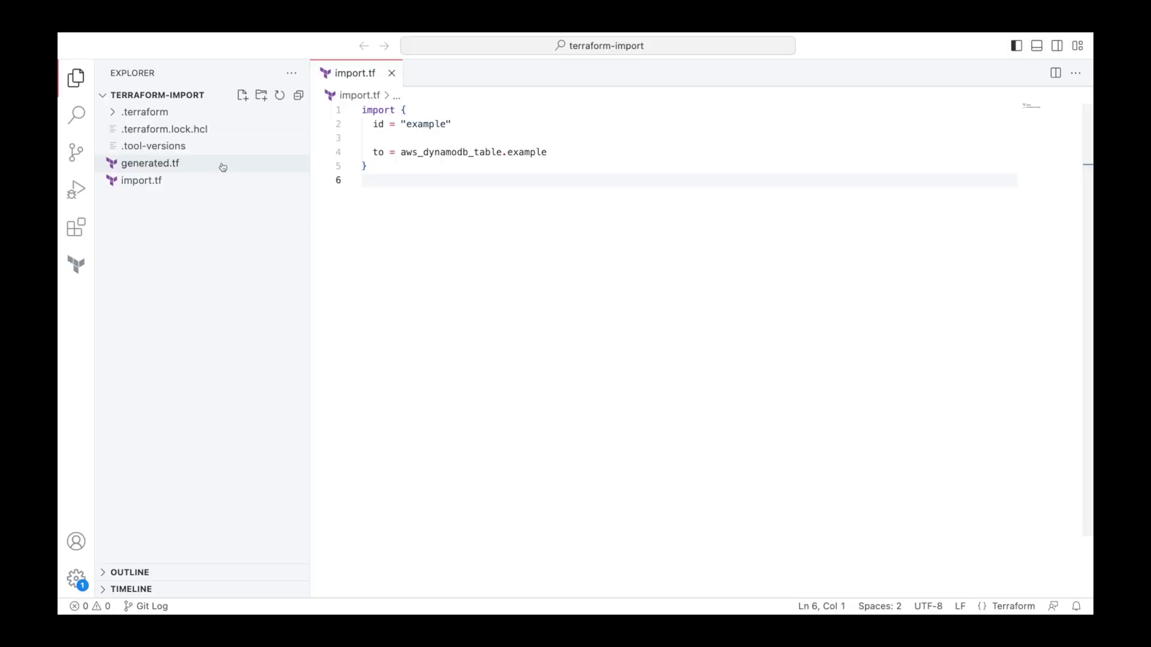
Review generated.tf and apply with approval to import the example table
click(219, 164)
drag(339, 167, 327, 555)
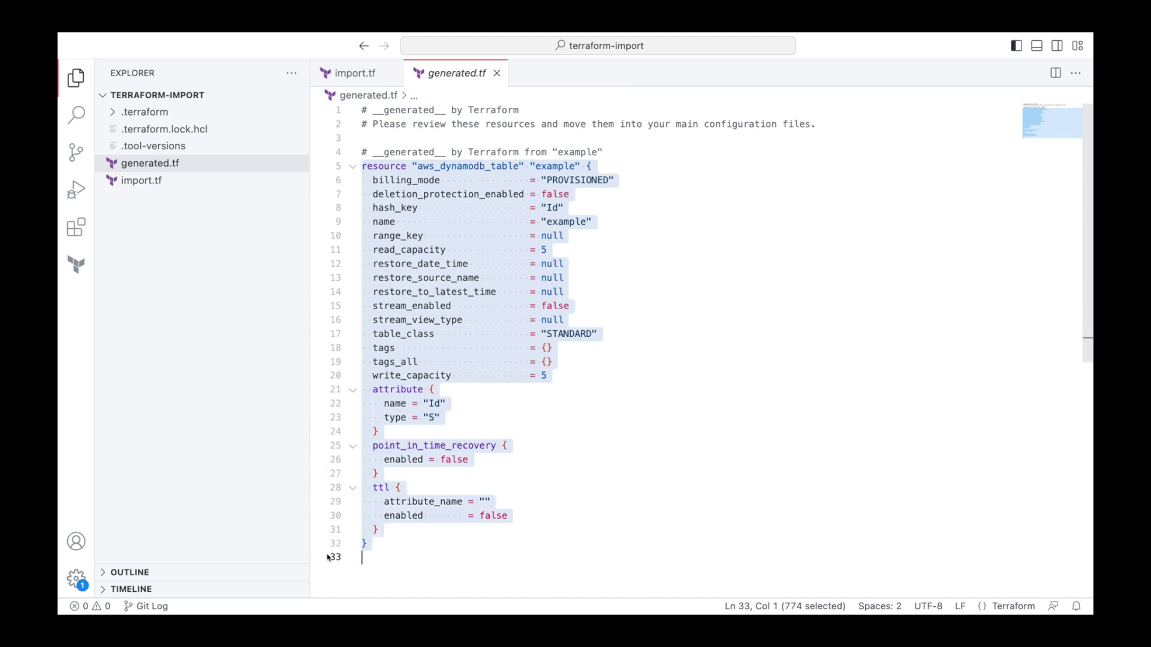
click(327, 554)
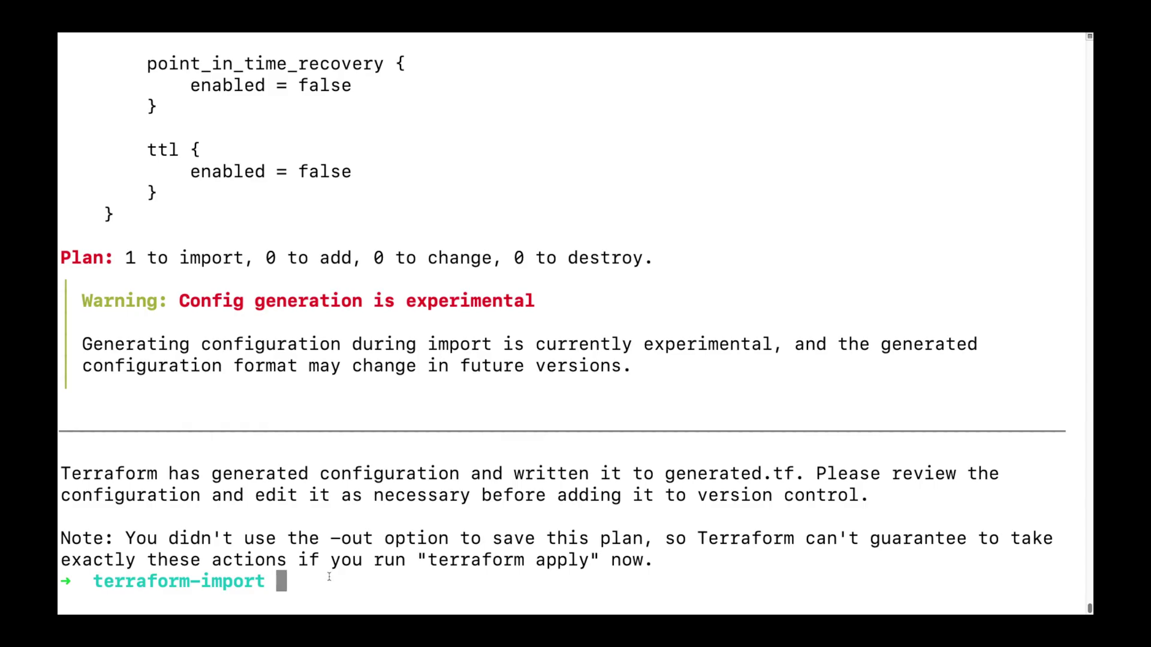
text(terraform apply)
key(Return)
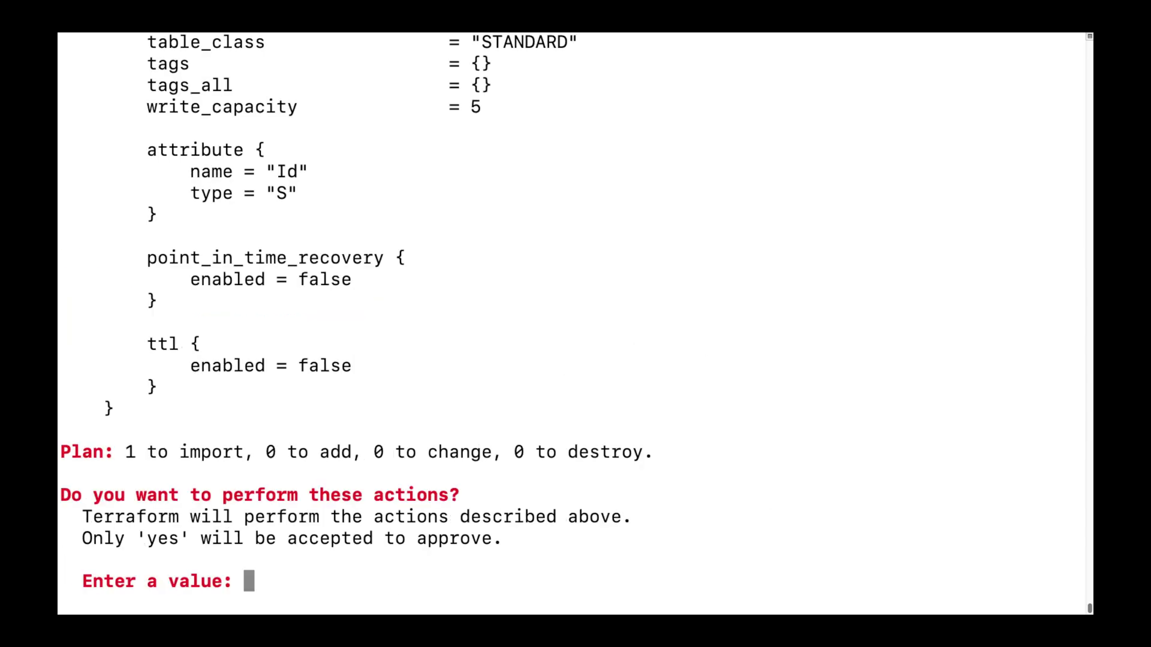
text(yes)
key(Return)
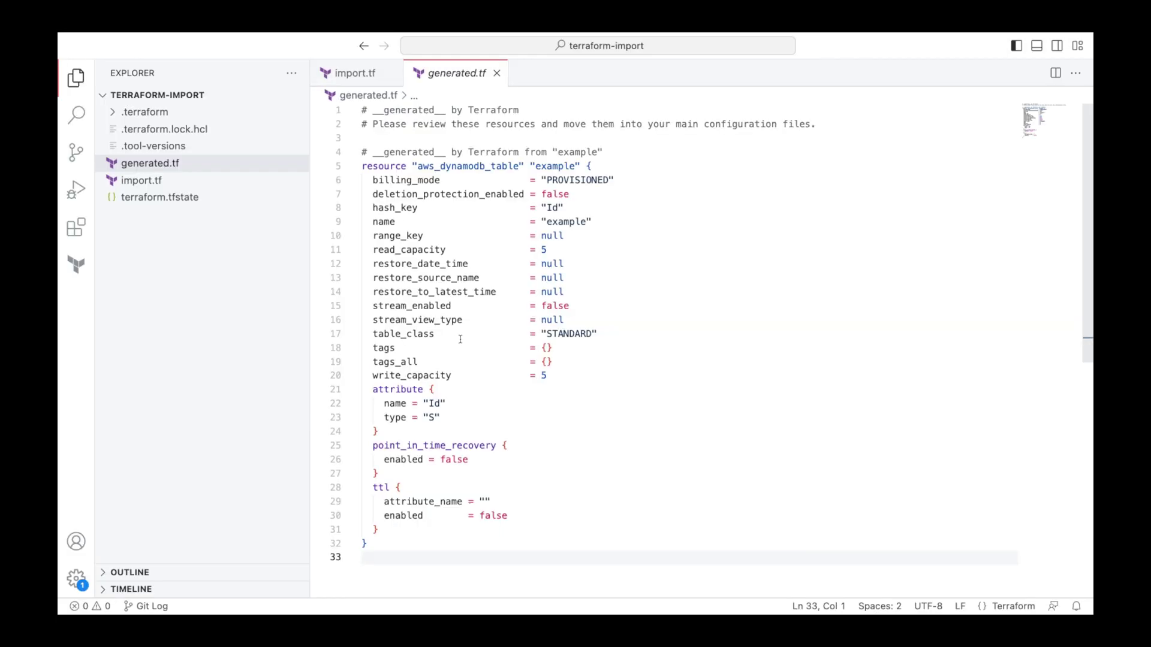
Change read_capacity on line 11 from 5 to 10 and save generated.tf
click(557, 249)
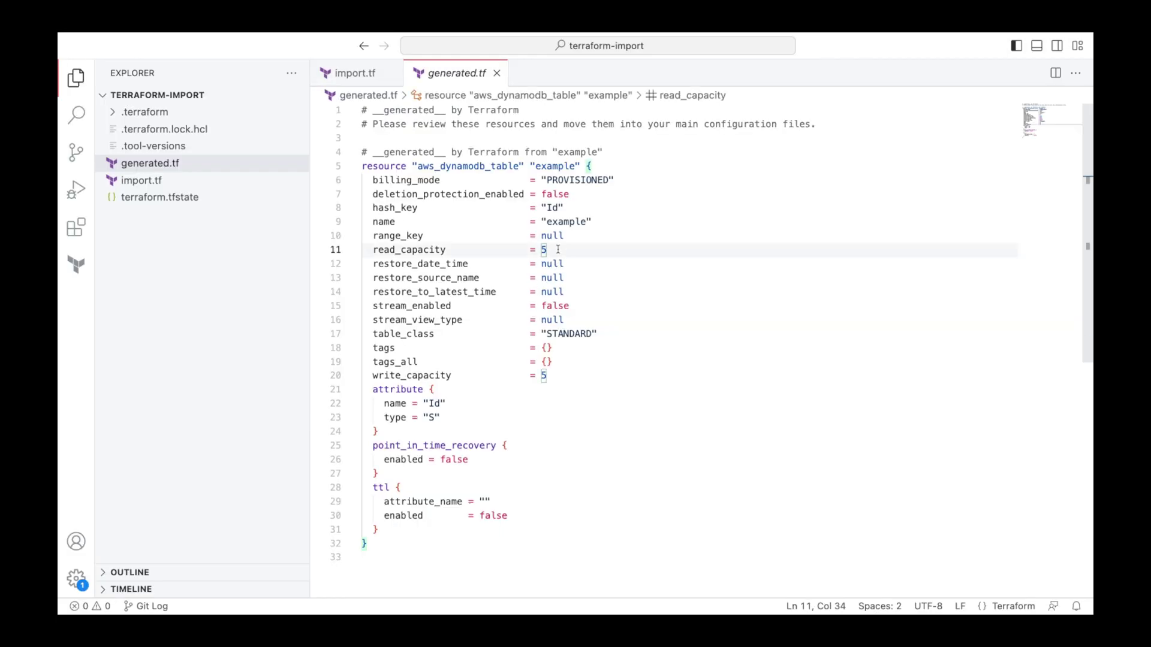
key(BackSpace)
text(10)
key(cmd+s)
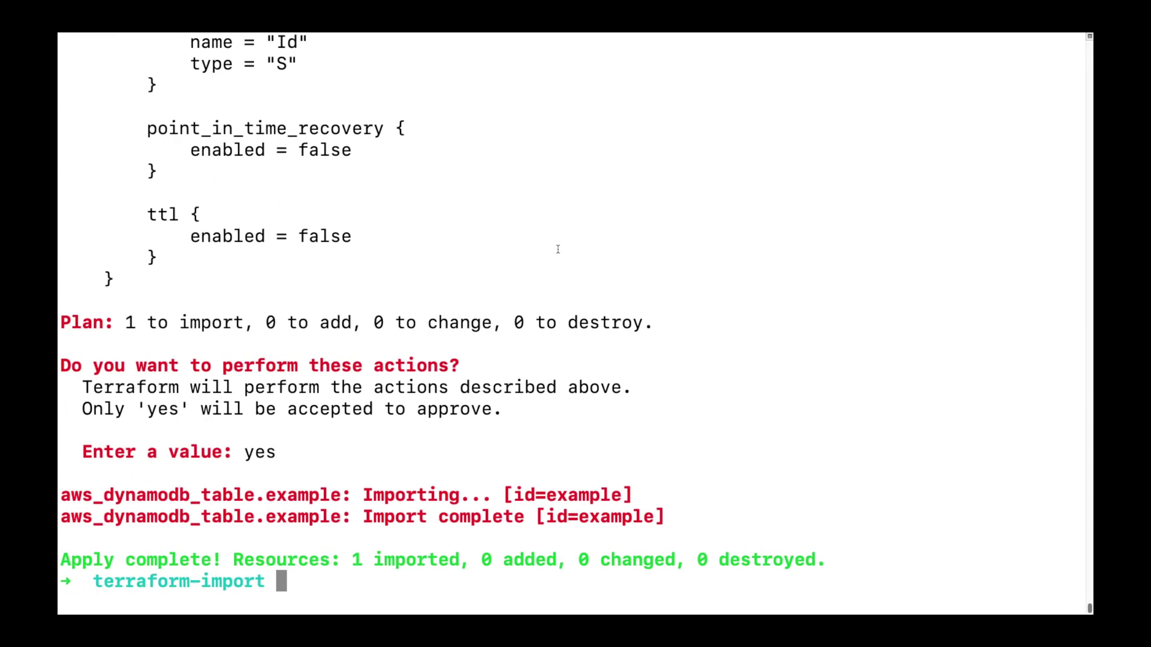
text(t)
text(erraform apply)
Apply the read_capacity 10 update, then destroy the example table, approving both
key(Return)
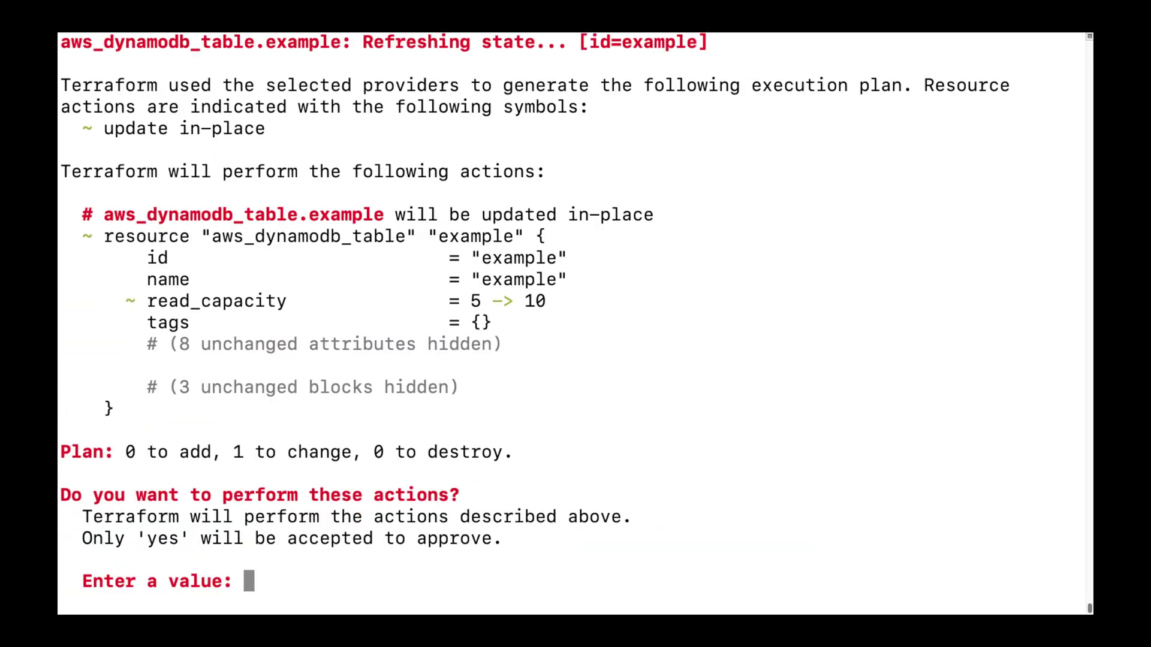
text(yes)
key(Return)
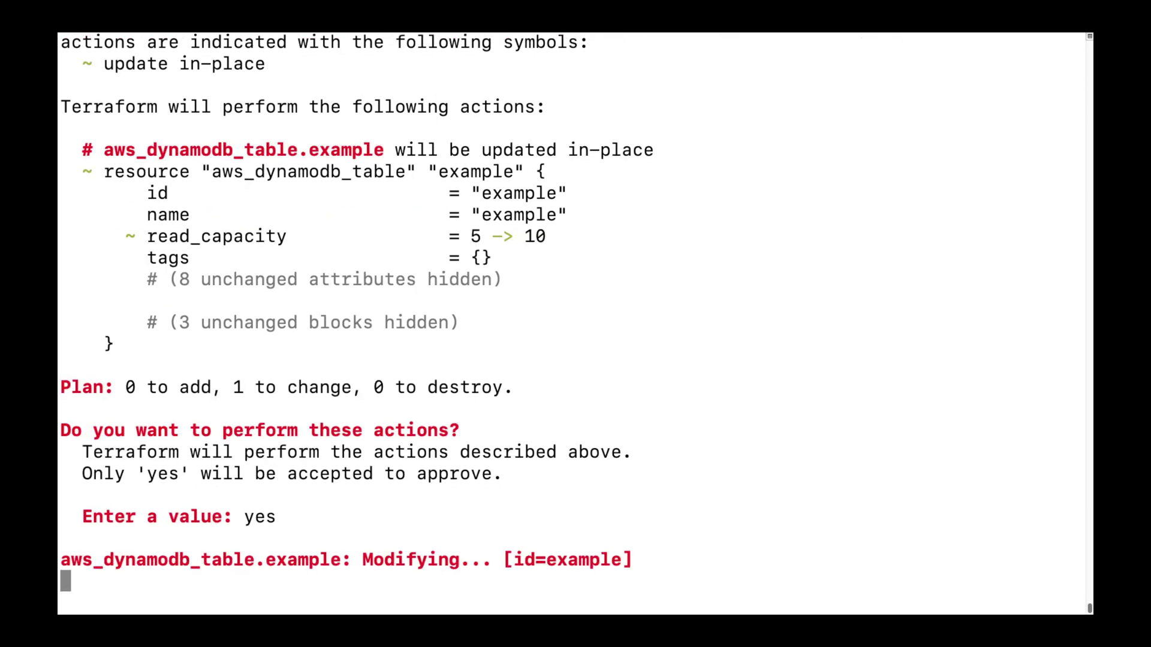
text(t)
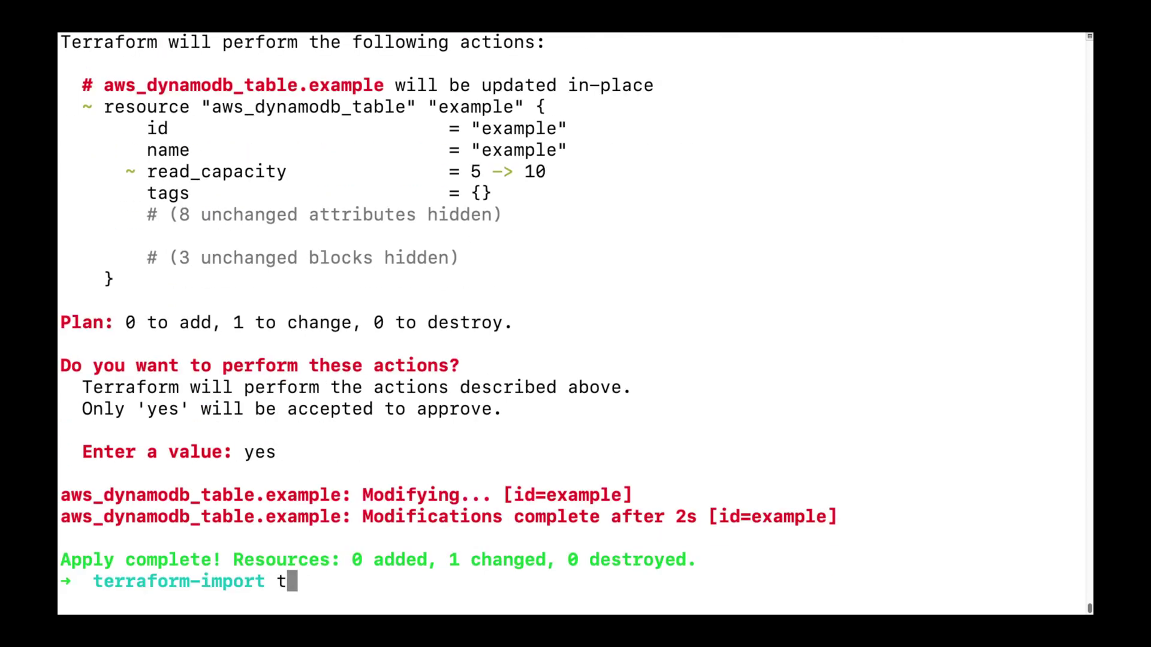
text(erraform destroy)
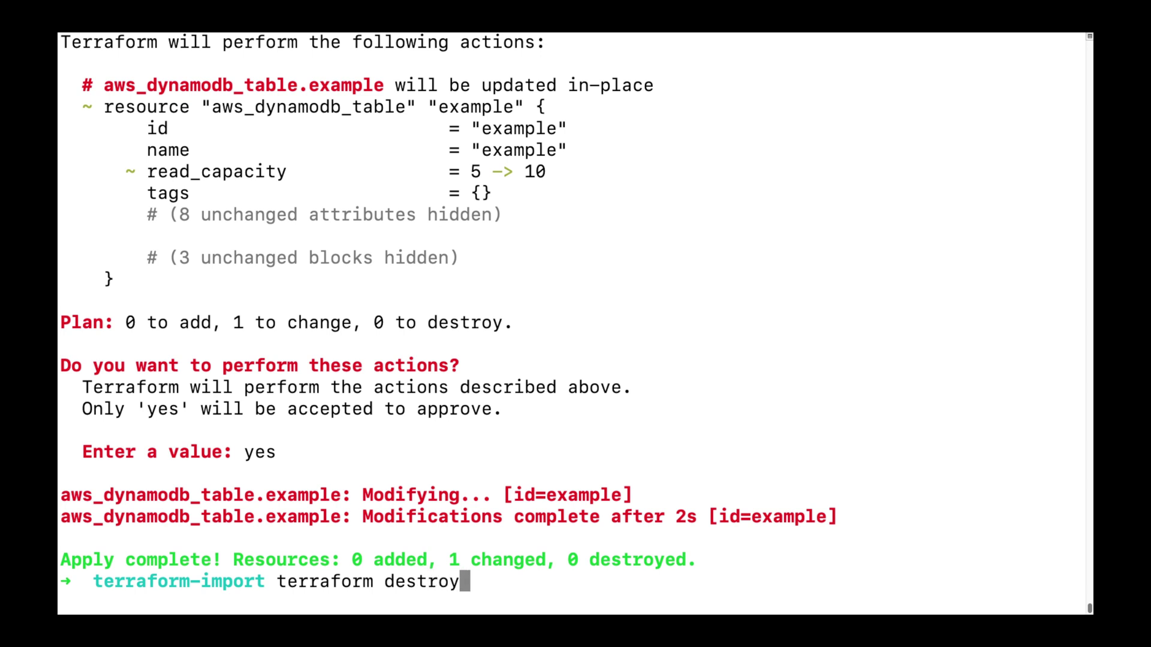
key(Return)
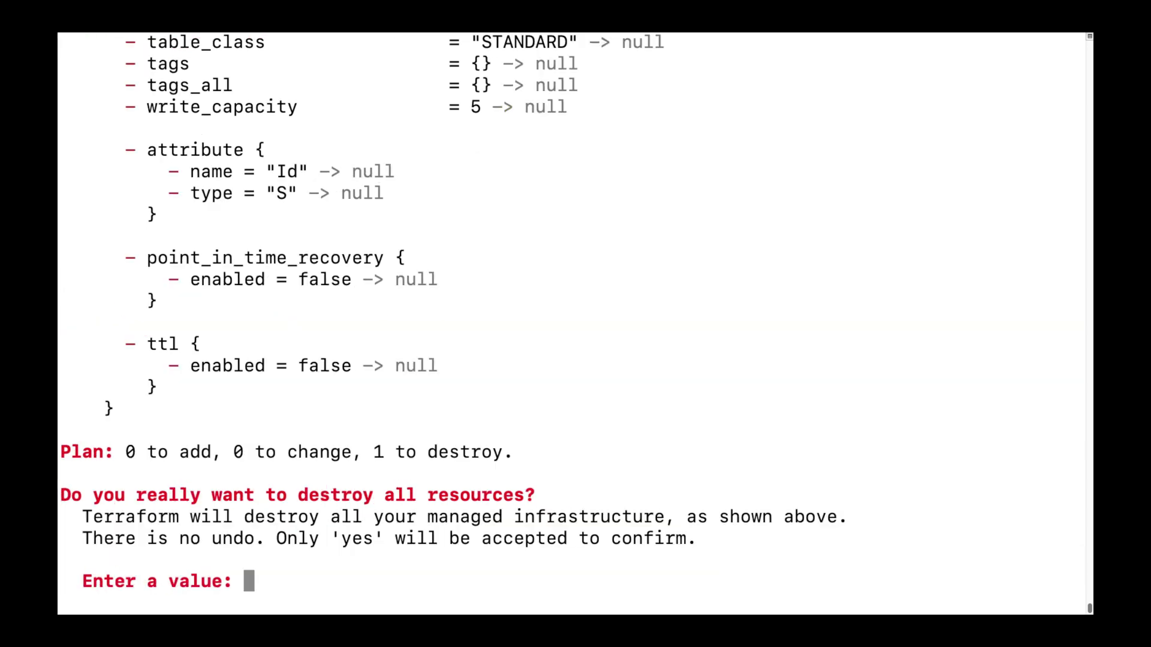
text(yes)
key(Return)
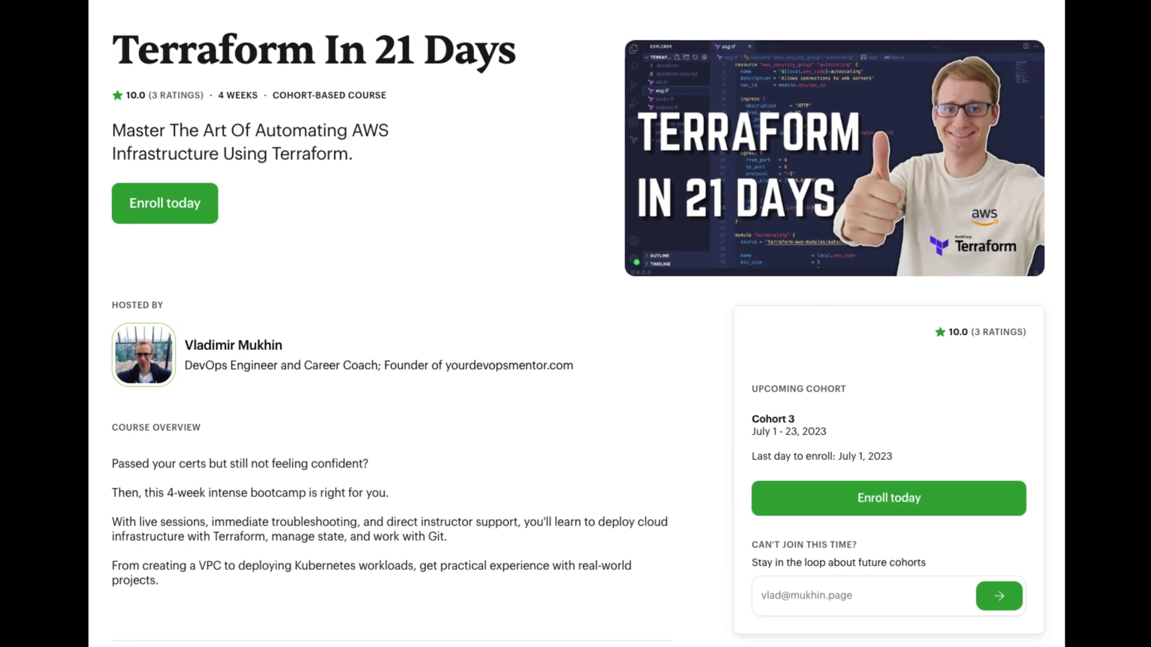